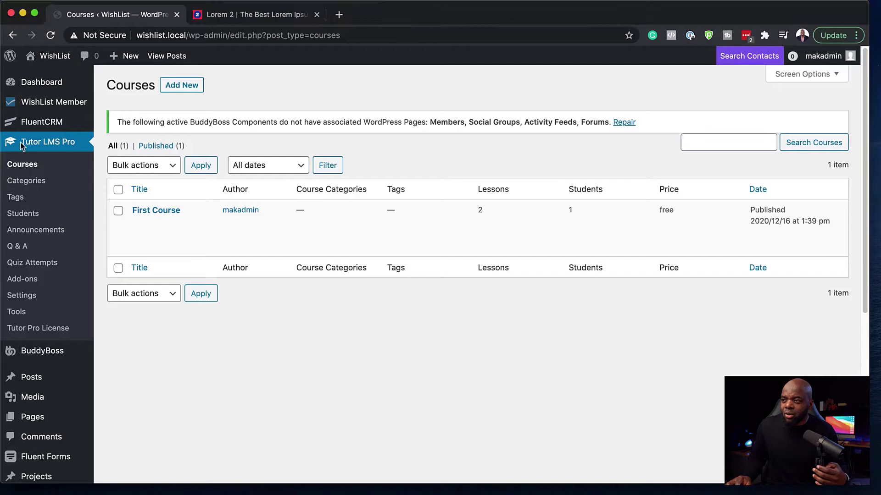
Search the plugin directory for 'tutor lms' and confirm Tutor LMS shows as Active.
key("super+Tab")
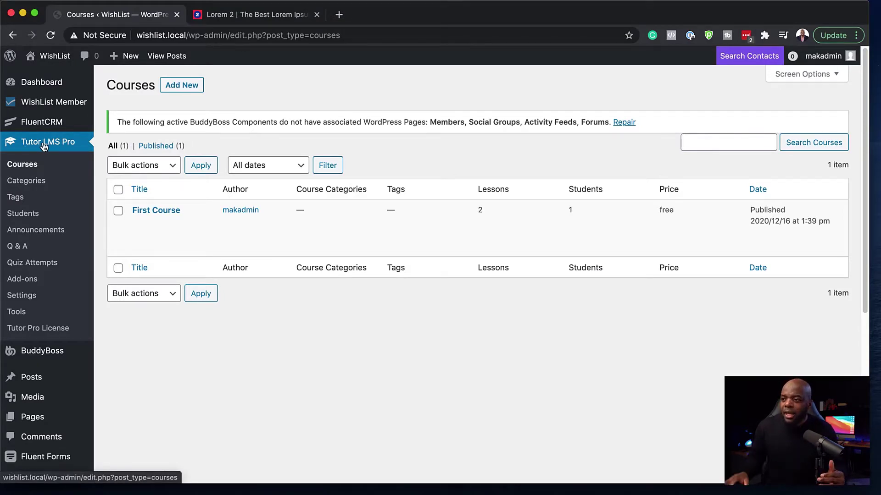
scroll(64, 358, "down", 2)
scroll(71, 398, "down", 2)
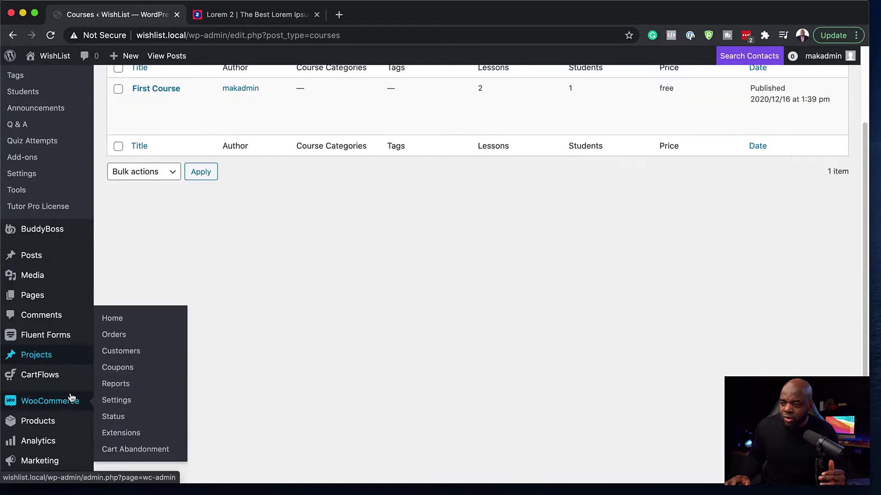
scroll(69, 367, "down", 4)
mouse_move(47, 364)
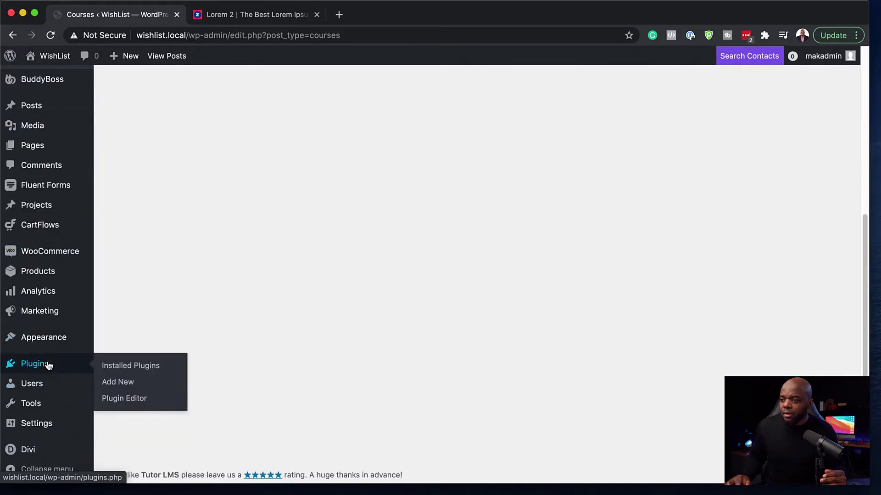
left_click(121, 385)
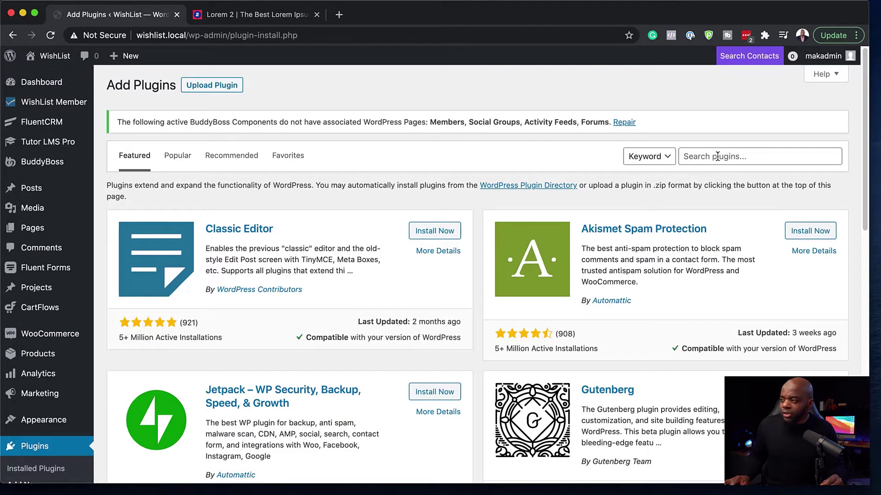
left_click(717, 154)
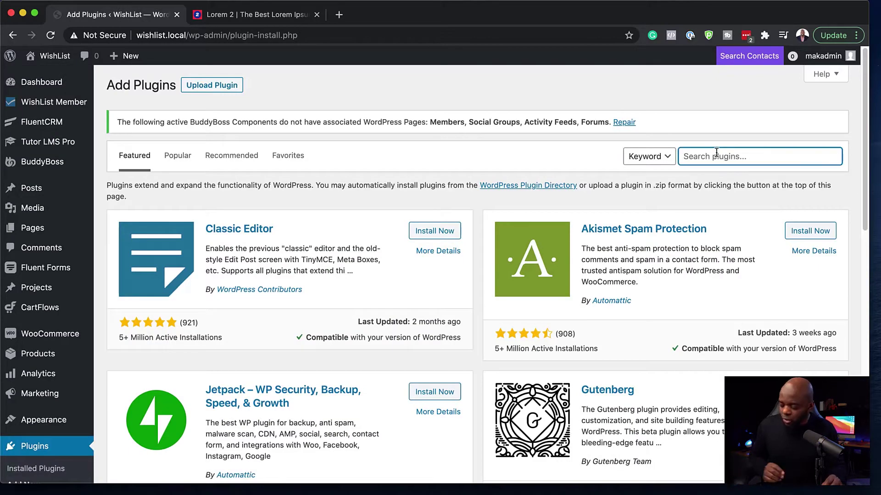
type("tutor lms")
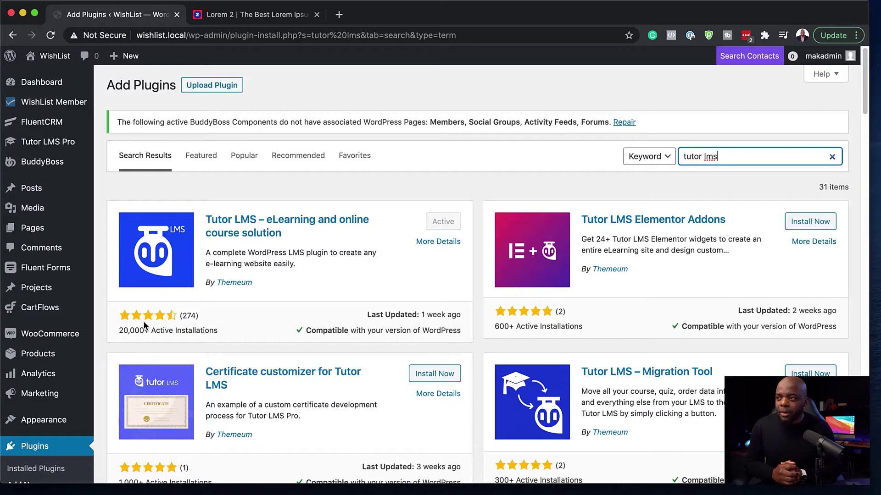
mouse_move(52, 105)
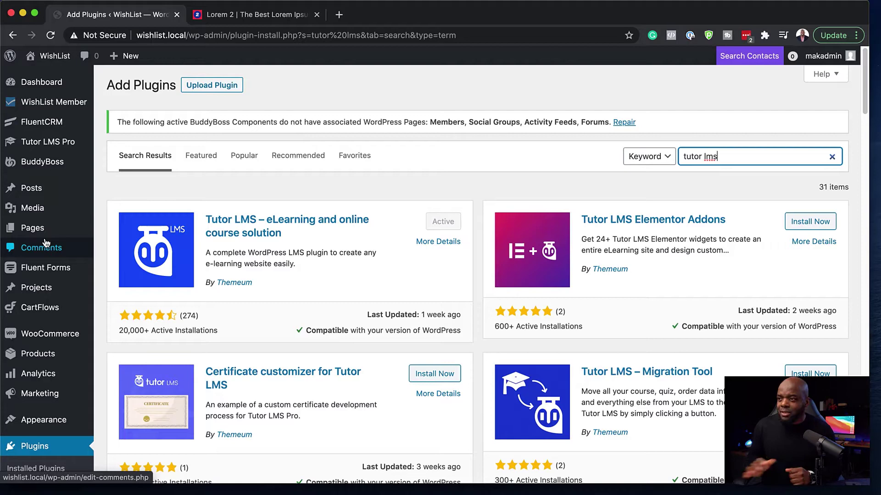
Create a new Tutor LMS course titled 'Free Course'.
mouse_move(66, 146)
left_click(130, 146)
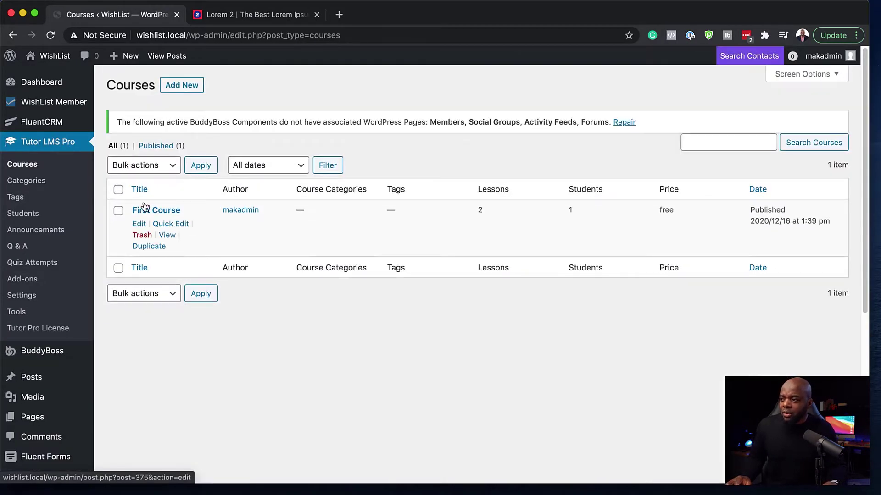
left_click(182, 85)
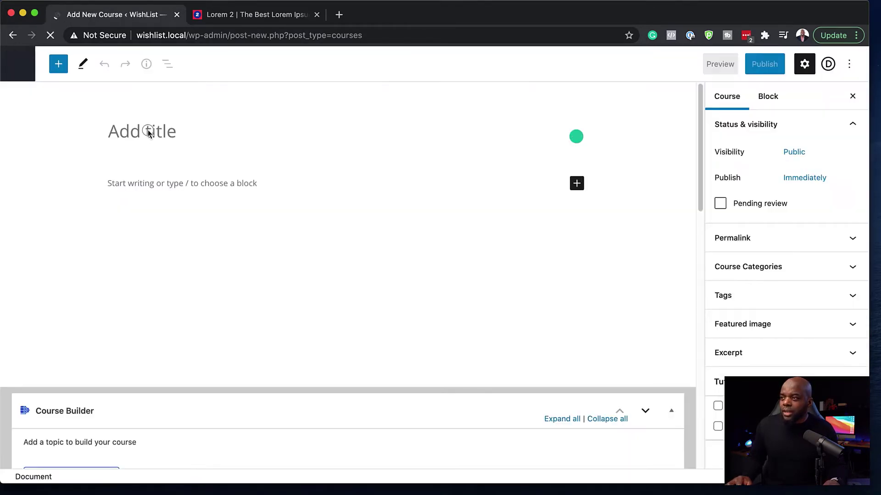
type("Free Course")
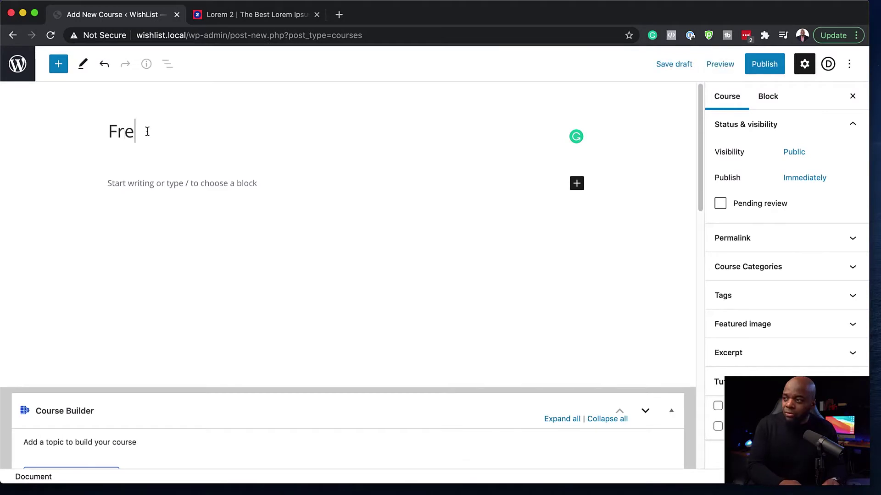
Paste two lorem ipsum paragraphs into the course body as its description.
left_click(154, 185)
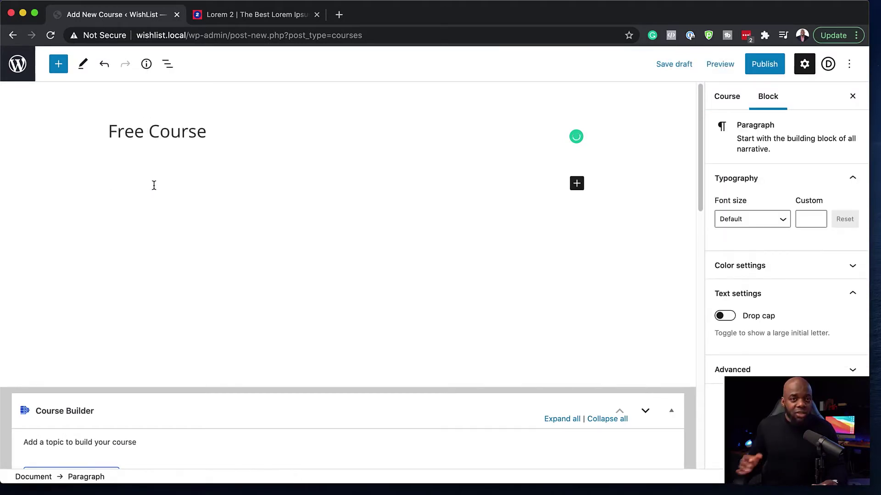
type("Lorem ipsum dolor sit amet, consectetuer adipiscing elit. Donec odio. Quisque volutpat mattis eros. Nullam malesuada erat ut turpis. Suspendisse urna nibh, viverra non, semper suscipit, posuere a, pede.  Donec nec justo eget felis facilisis fermentum. Aliquam porttitor mauris sit amet orci. Aenean dignissim pellentesque felis.")
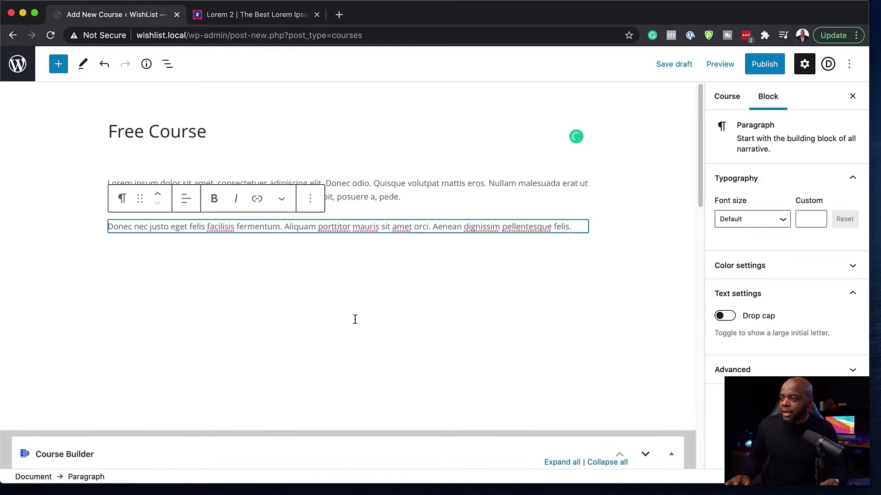
scroll(314, 309, "down", 5)
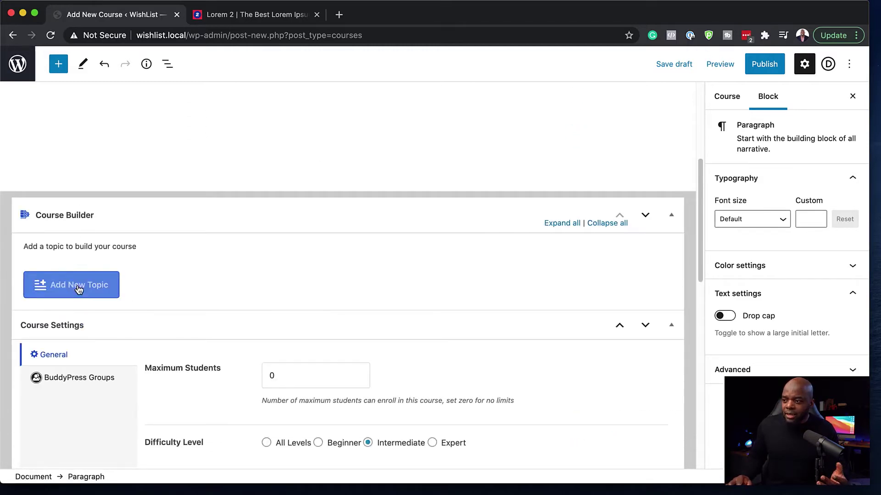
left_click(321, 363)
scroll(320, 363, "down", 2)
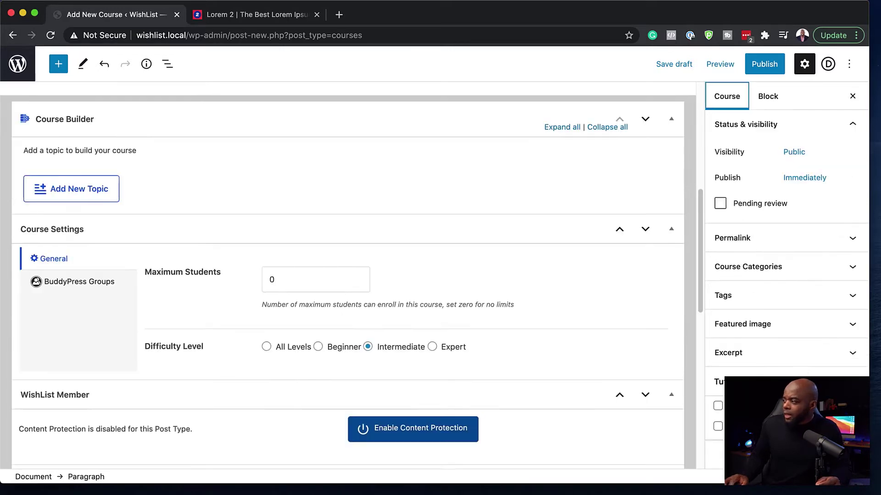
Set the photo of two boys reading as the course's featured image.
left_click(779, 331)
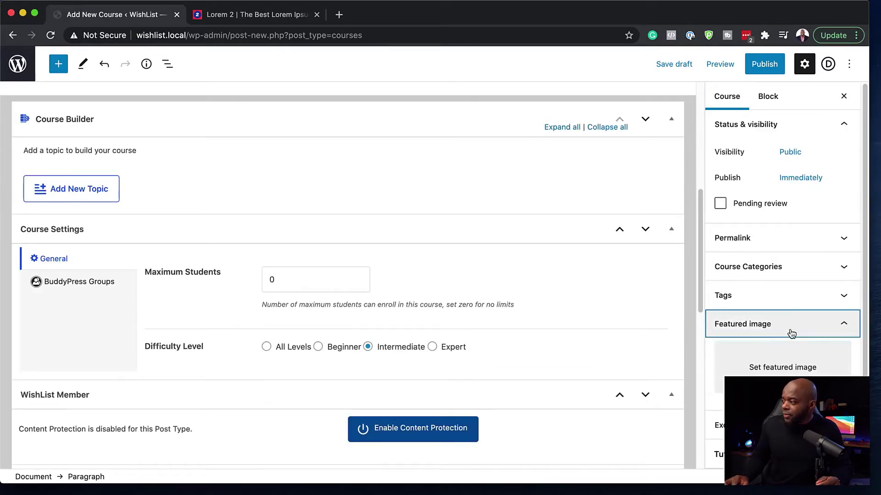
left_click(782, 370)
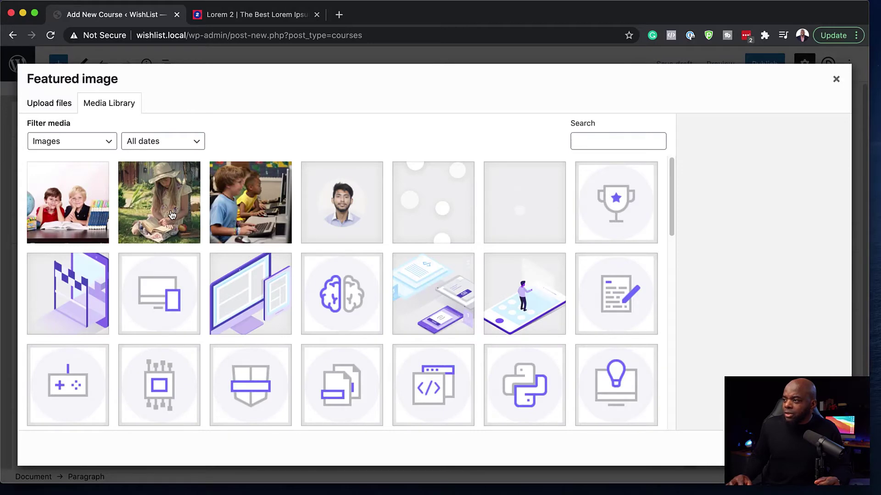
left_click(41, 209)
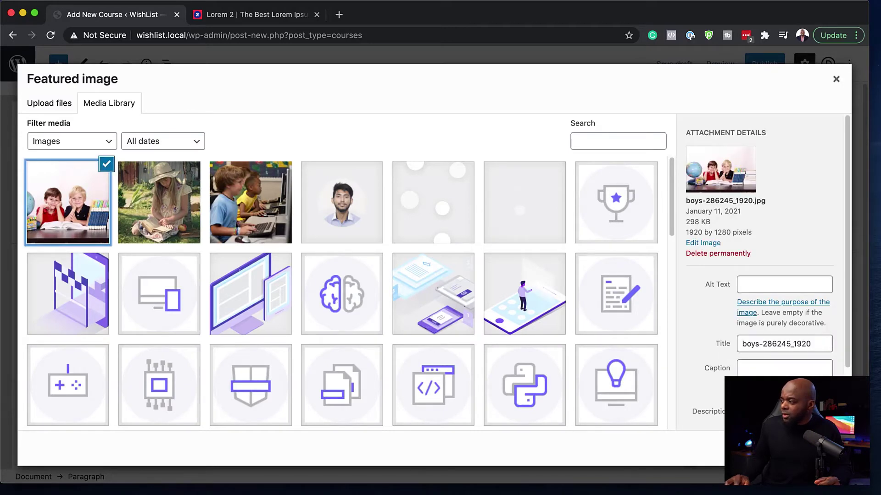
left_click(808, 448)
Publish the Free Course, confirming the publish prompt.
scroll(93, 242, "down", 4)
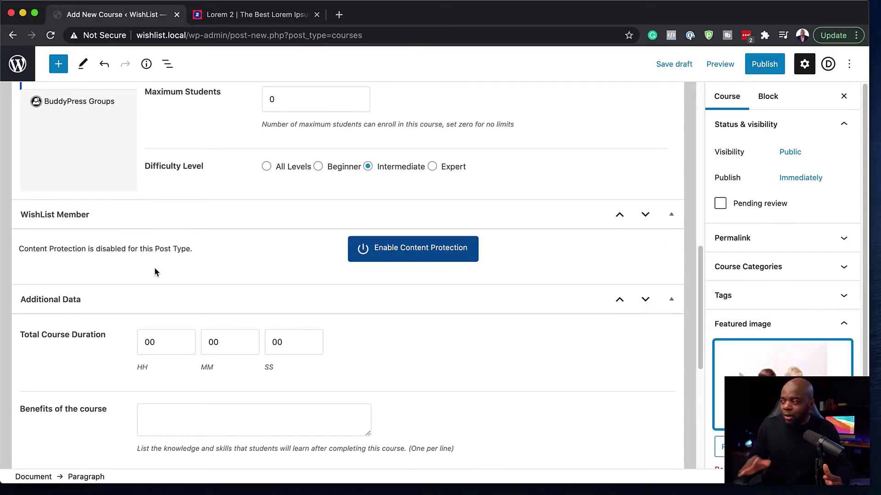
scroll(189, 280, "down", 4)
scroll(500, 328, "up", 3)
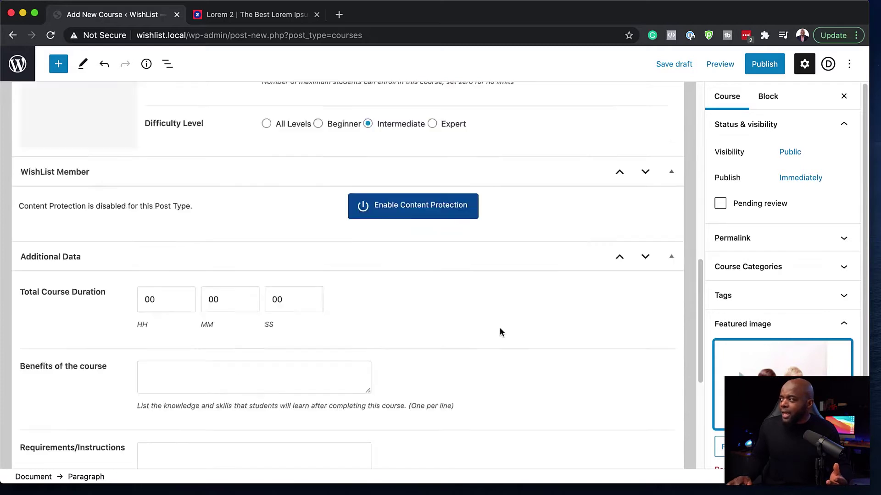
scroll(499, 328, "up", 10)
left_click(773, 68)
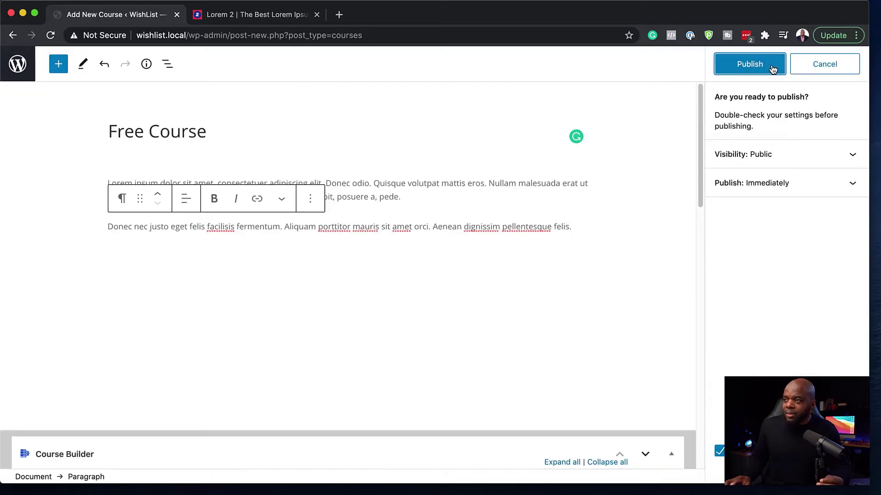
left_click(773, 68)
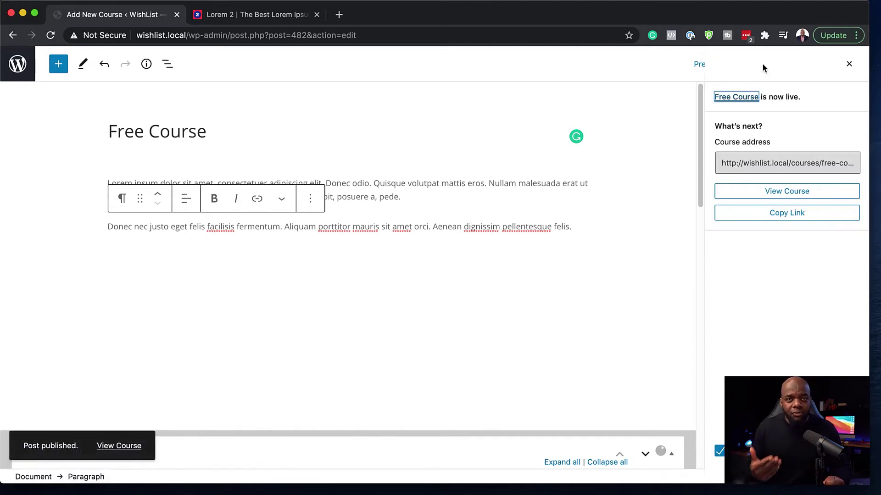
In WishList Member Setup > Levels, add and apply a level named 'Free Course Level'.
left_click(18, 68)
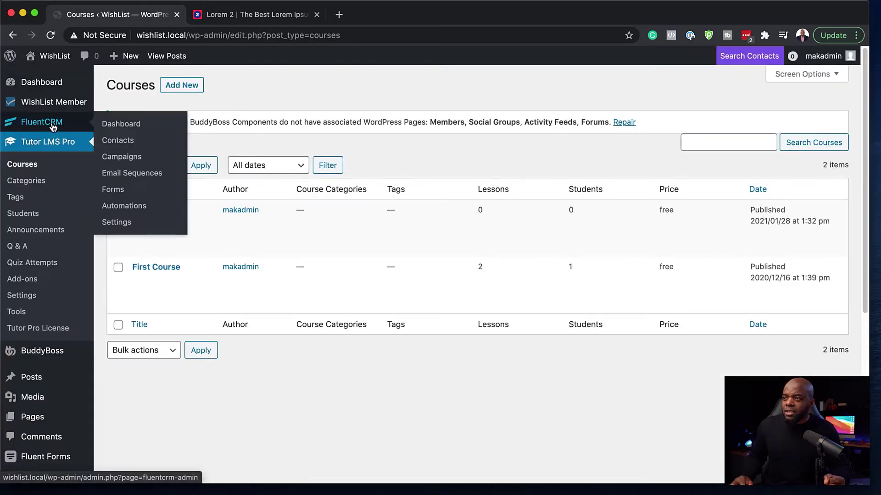
mouse_move(91, 101)
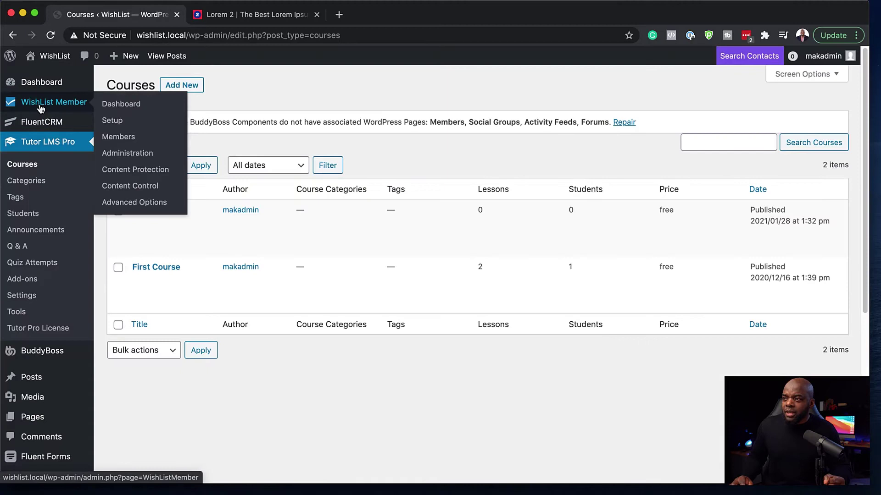
left_click(115, 106)
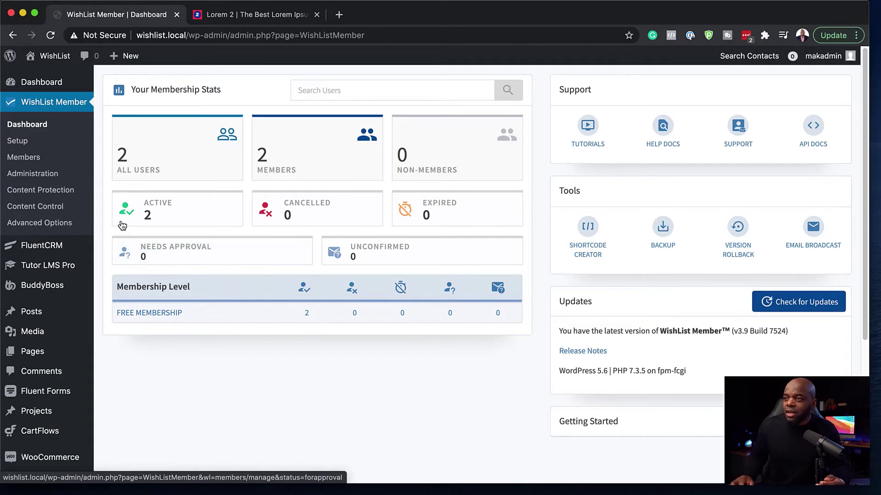
left_click(26, 146)
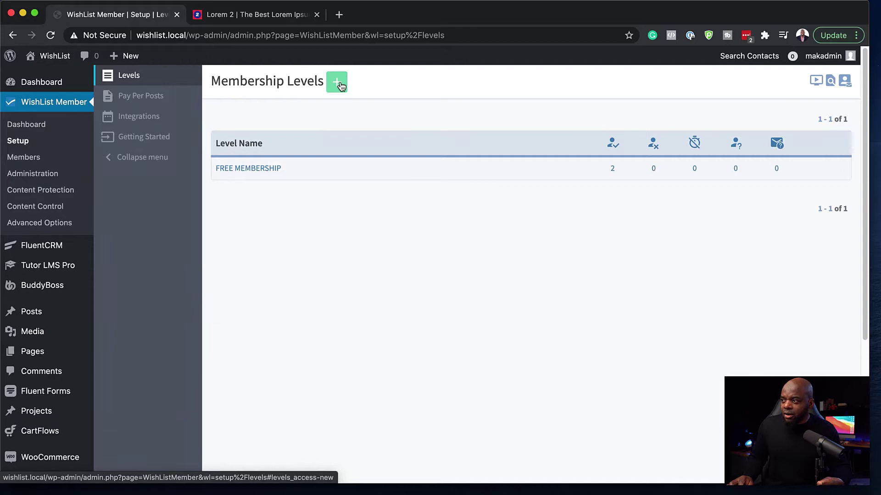
left_click(340, 86)
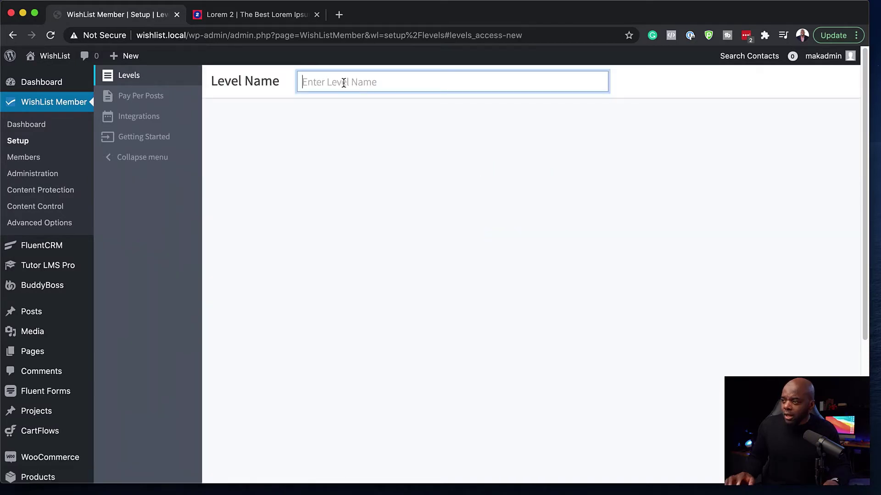
type("Free Course Level")
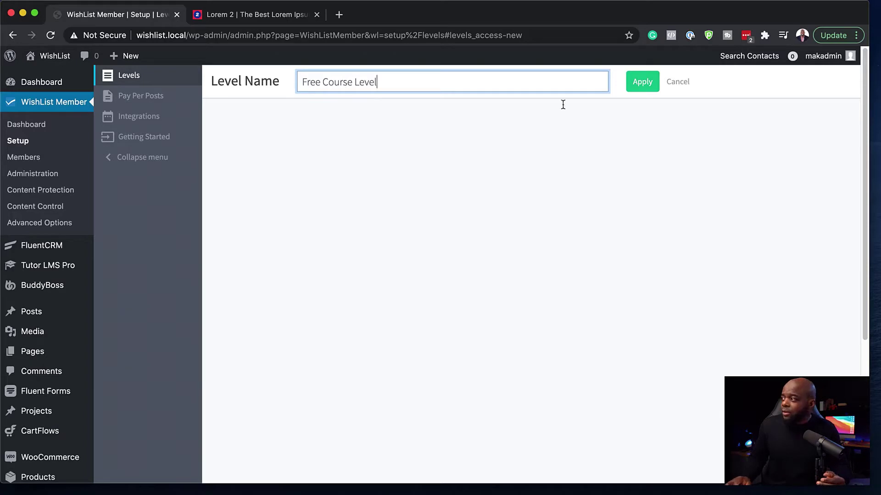
left_click(645, 82)
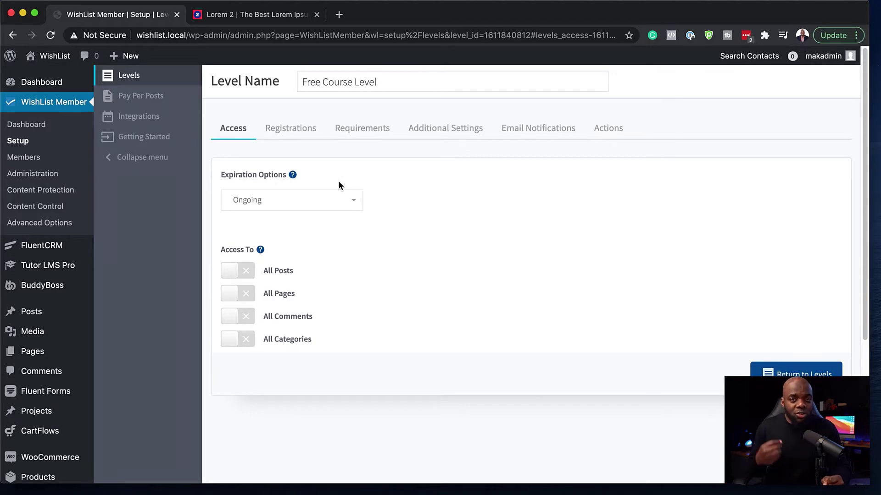
Switch on the Tutor LMS integration under WishList Member's Other Services integrations.
left_click(154, 118)
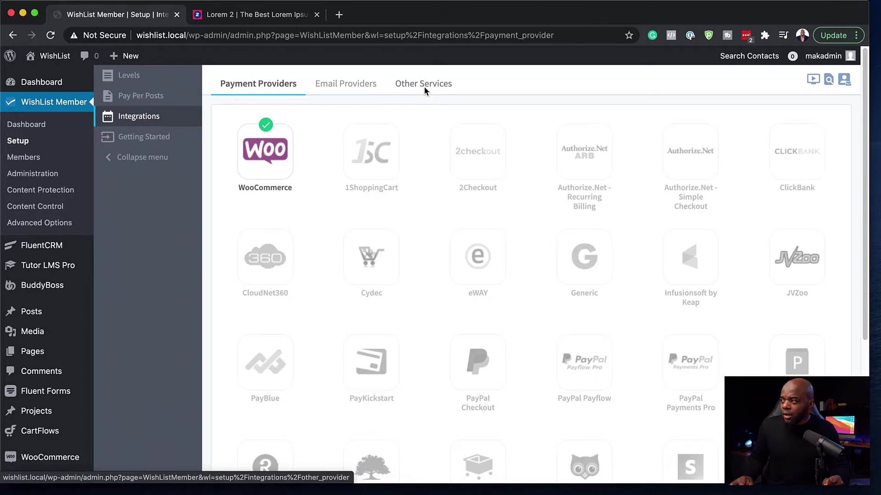
left_click(423, 87)
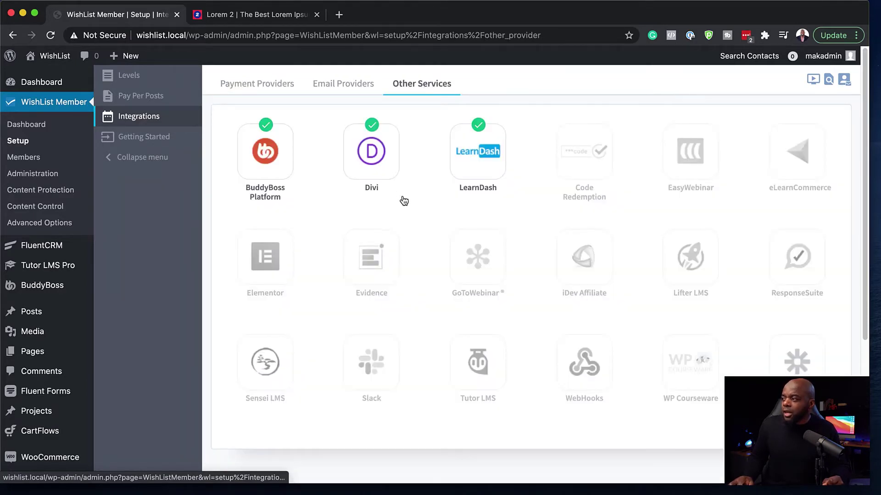
scroll(407, 232, "down", 1)
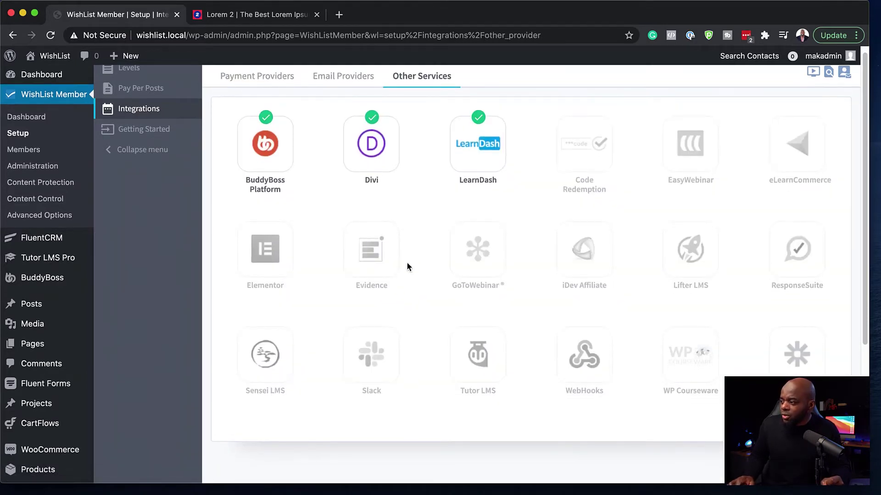
left_click(473, 361)
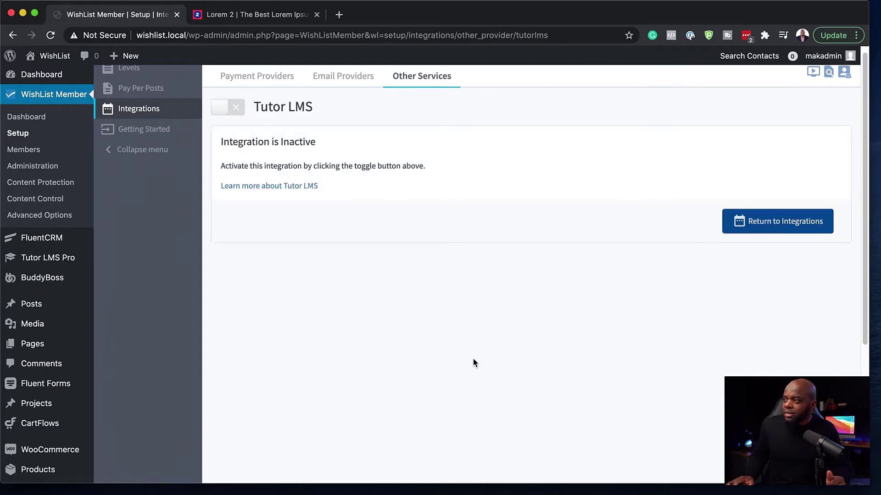
scroll(294, 169, "up", 1)
left_click(239, 120)
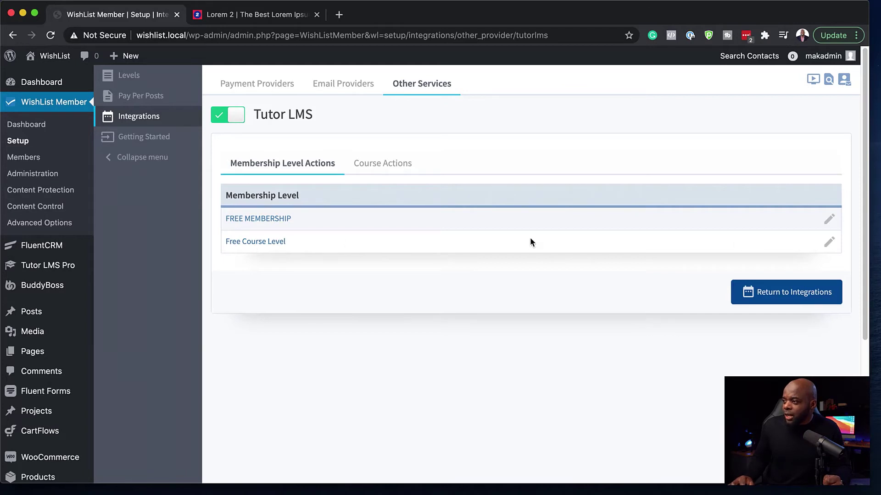
Set Free Course Level's When Added action to enroll members in Free Course, and save.
left_click(831, 242)
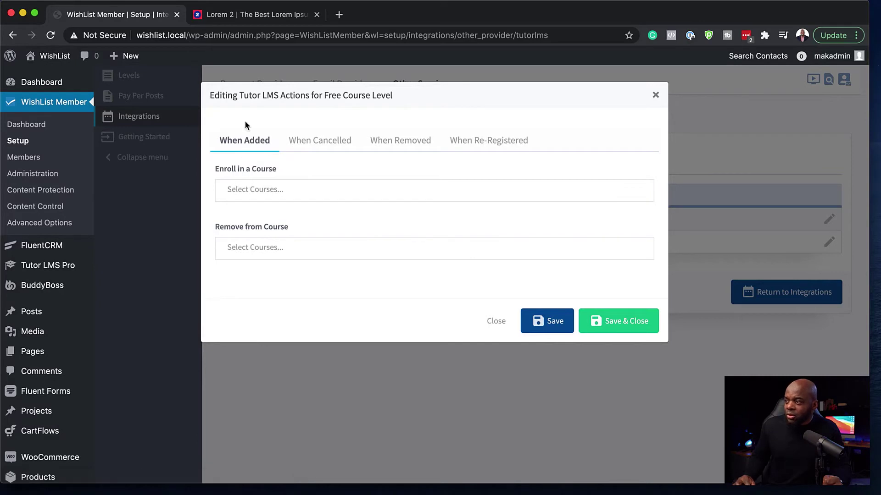
left_click(241, 191)
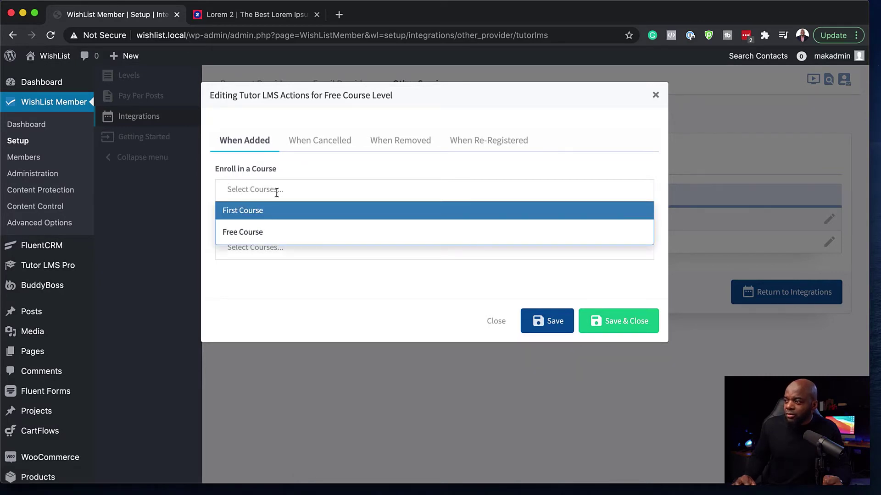
left_click(269, 233)
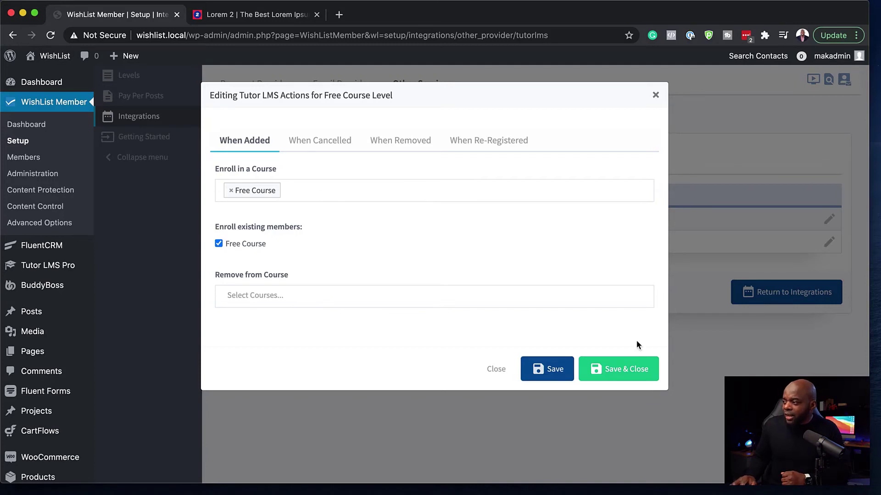
left_click(623, 374)
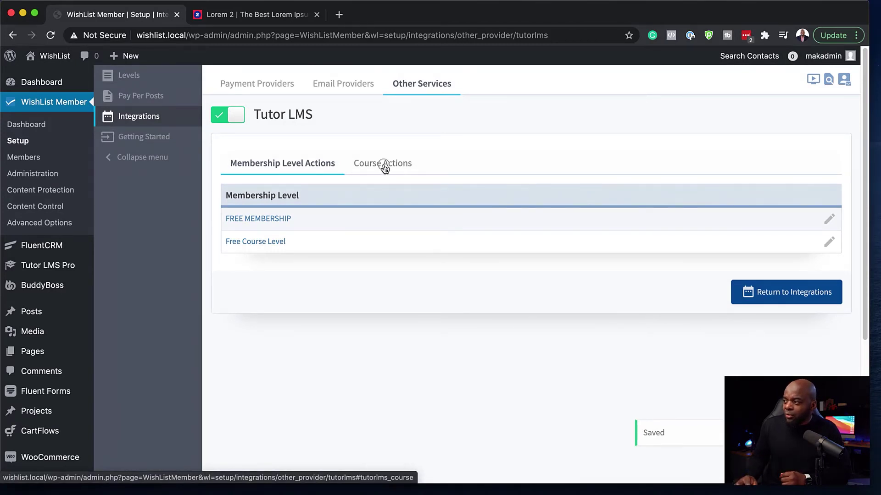
left_click(383, 165)
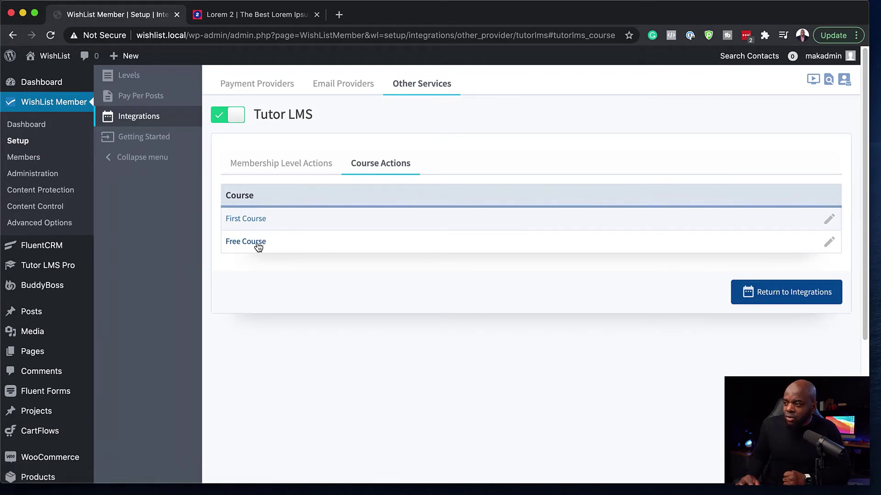
left_click(258, 246)
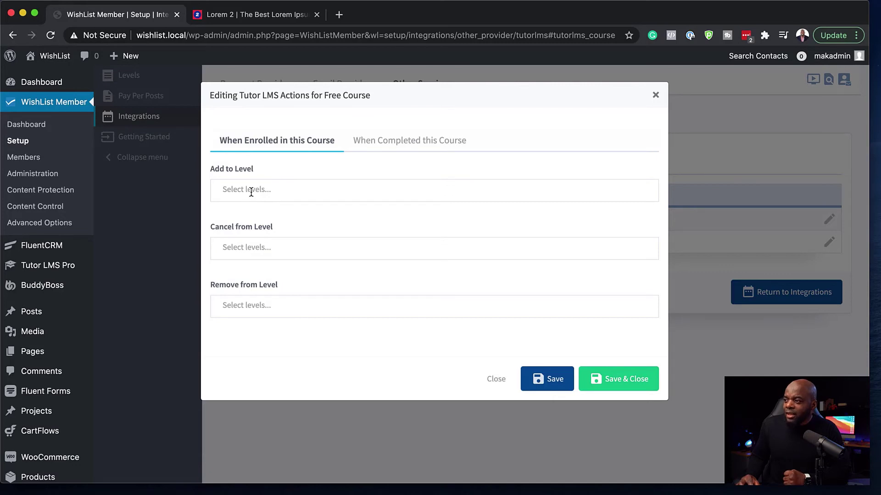
left_click(251, 192)
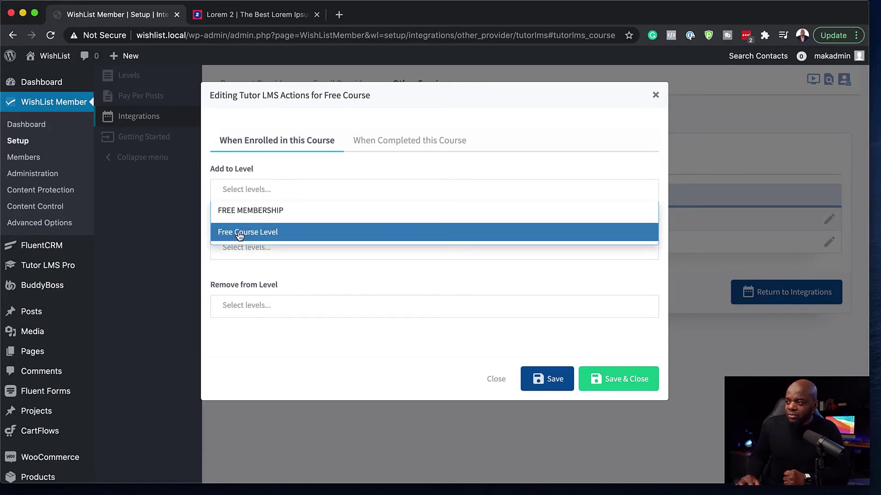
left_click(297, 174)
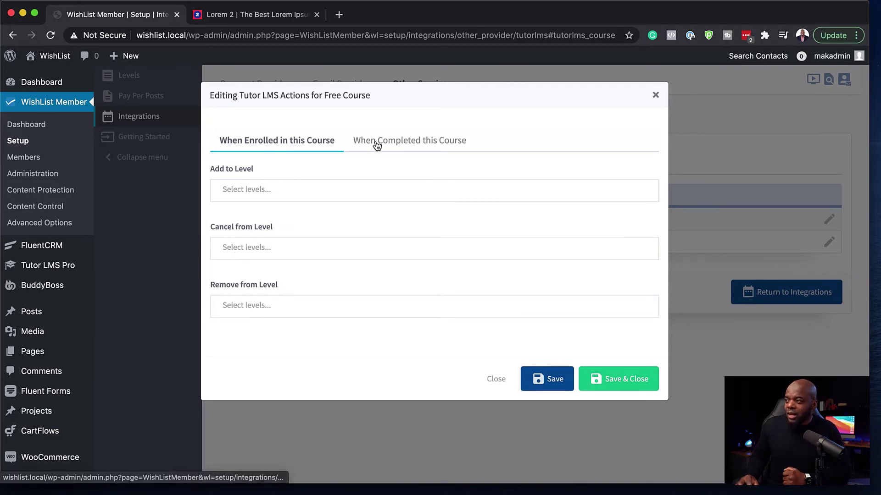
left_click(655, 94)
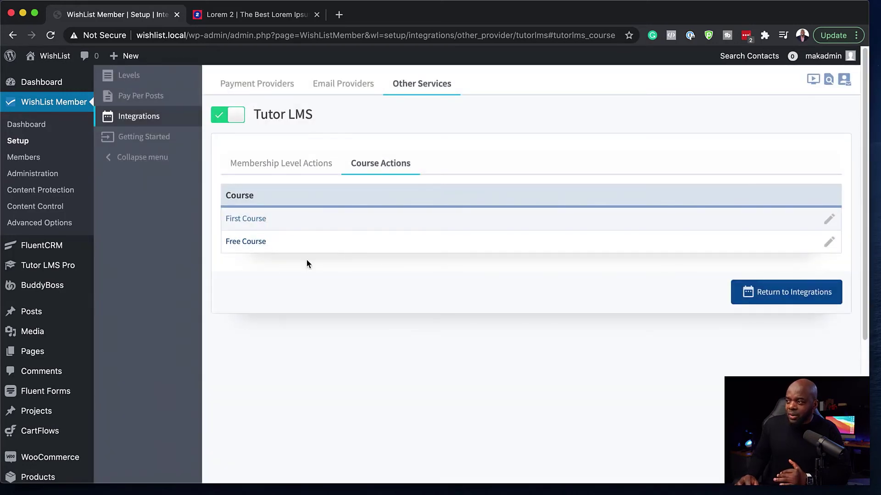
left_click(237, 165)
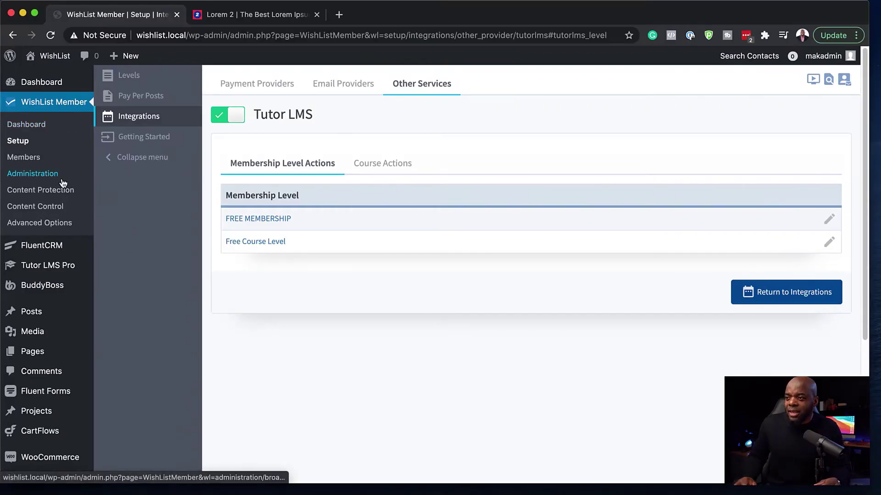
Edit Free Course, enable WishList Member content protection and mark it Protected.
mouse_move(52, 271)
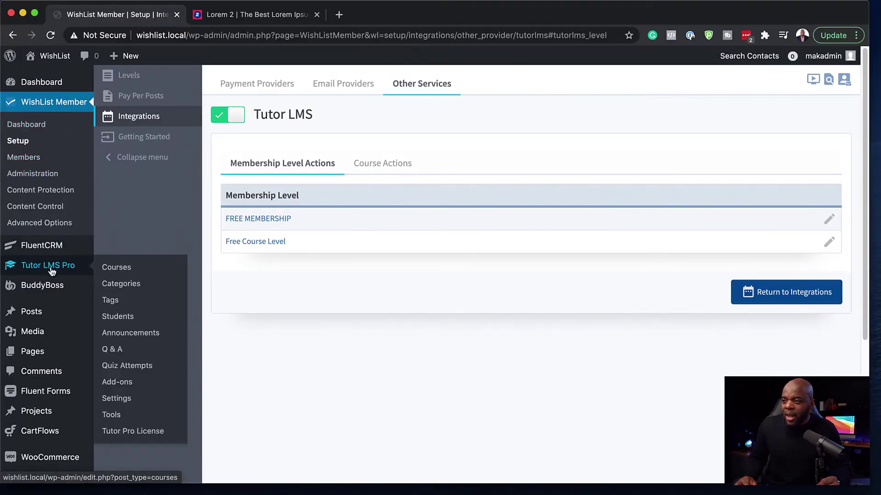
left_click(120, 273)
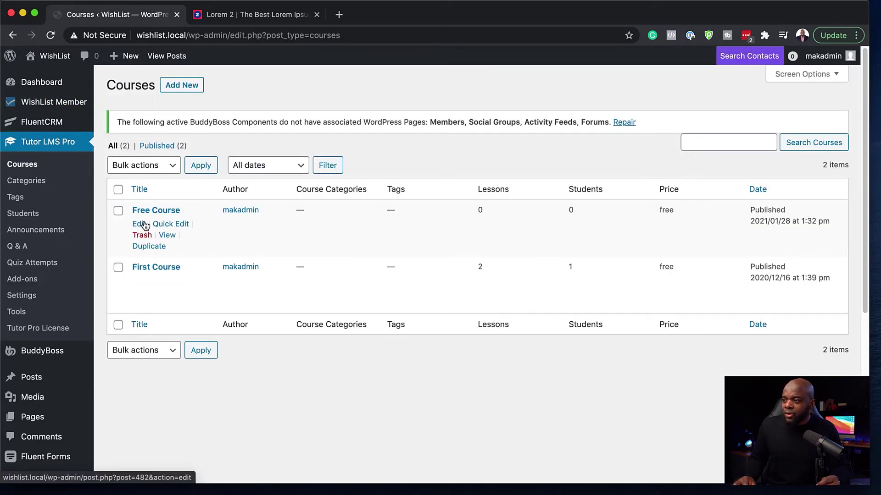
left_click(139, 224)
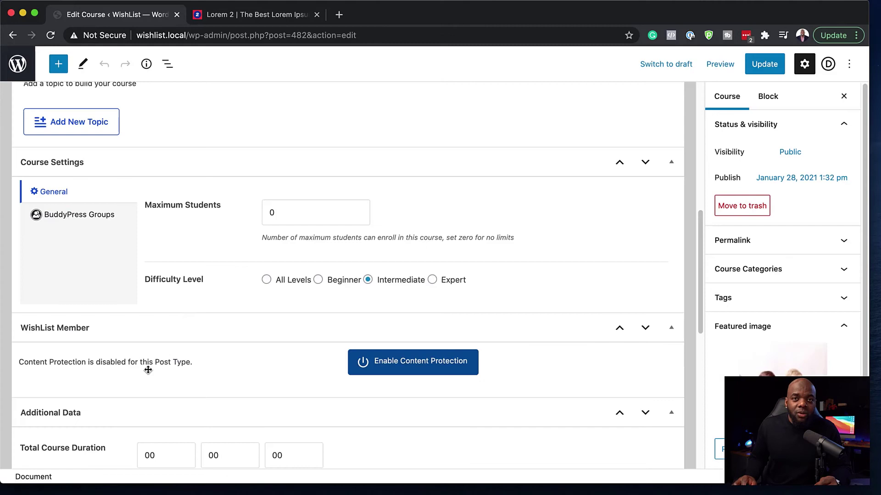
left_click(432, 364)
scroll(458, 357, "down", 3)
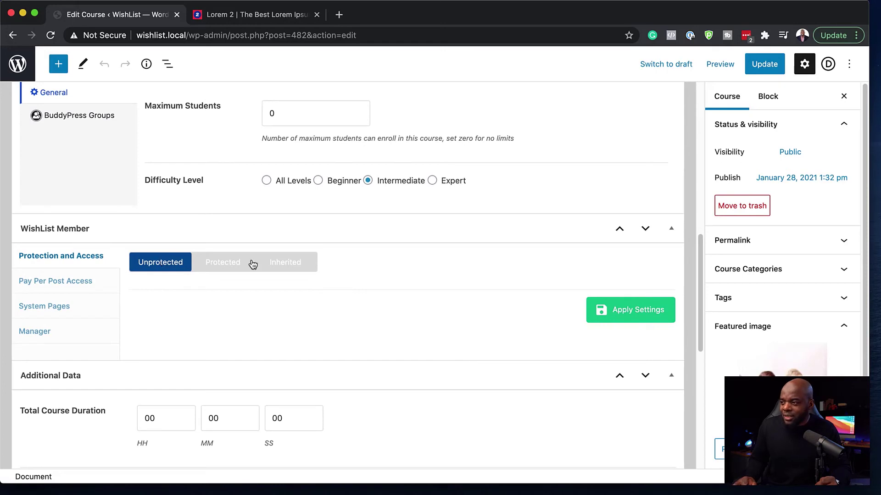
left_click(219, 268)
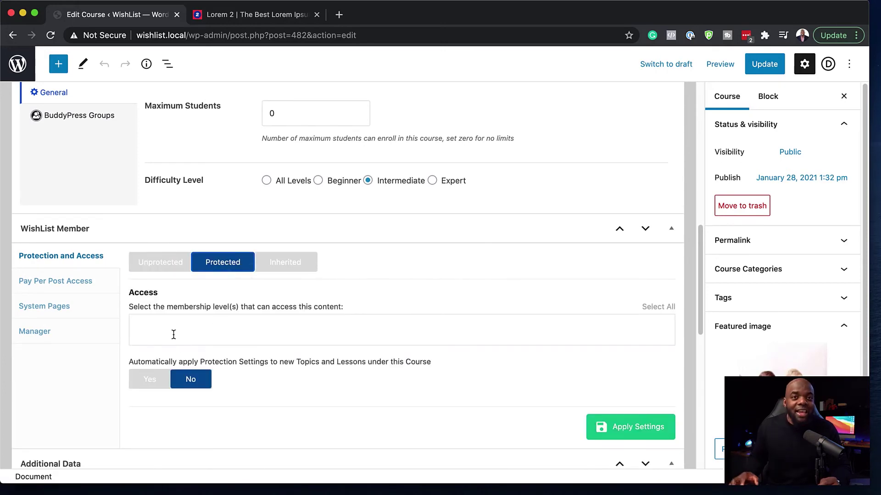
Choose Free Course Level as the course's access level and apply the settings.
left_click(169, 335)
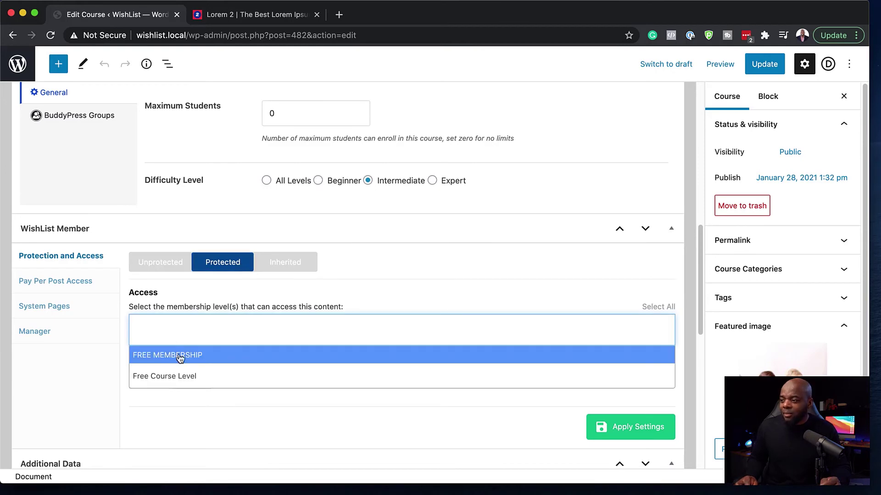
left_click(213, 377)
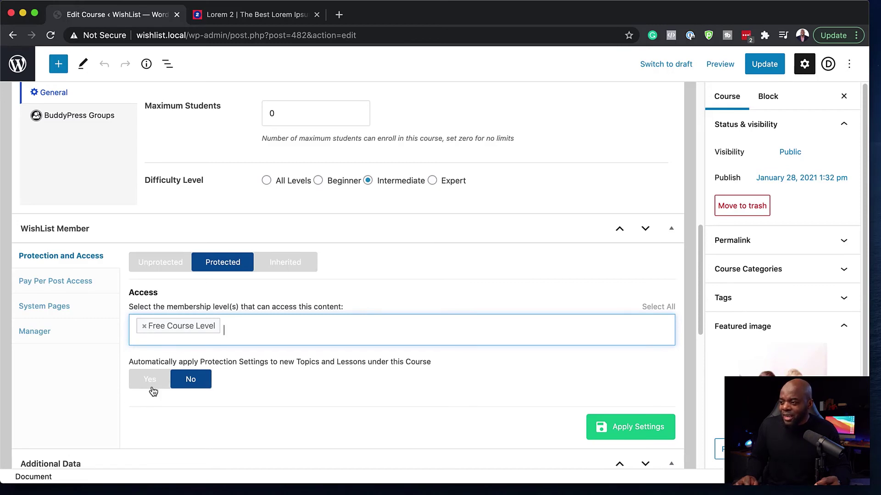
left_click(635, 431)
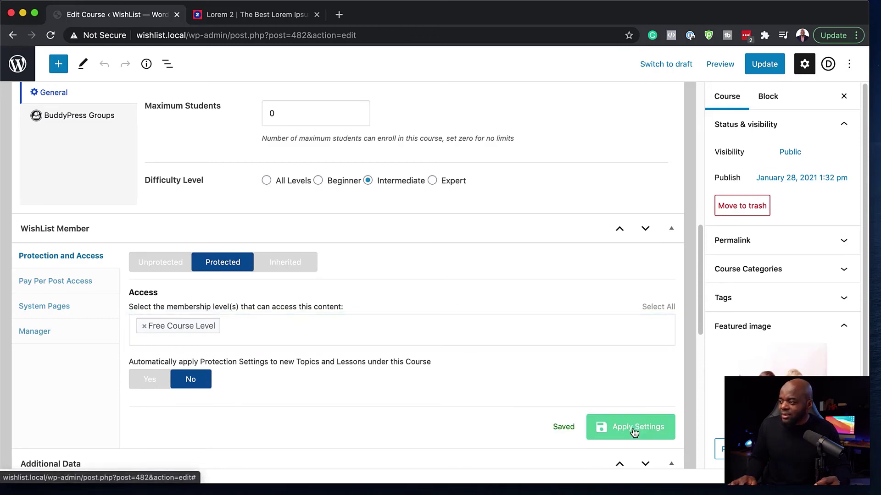